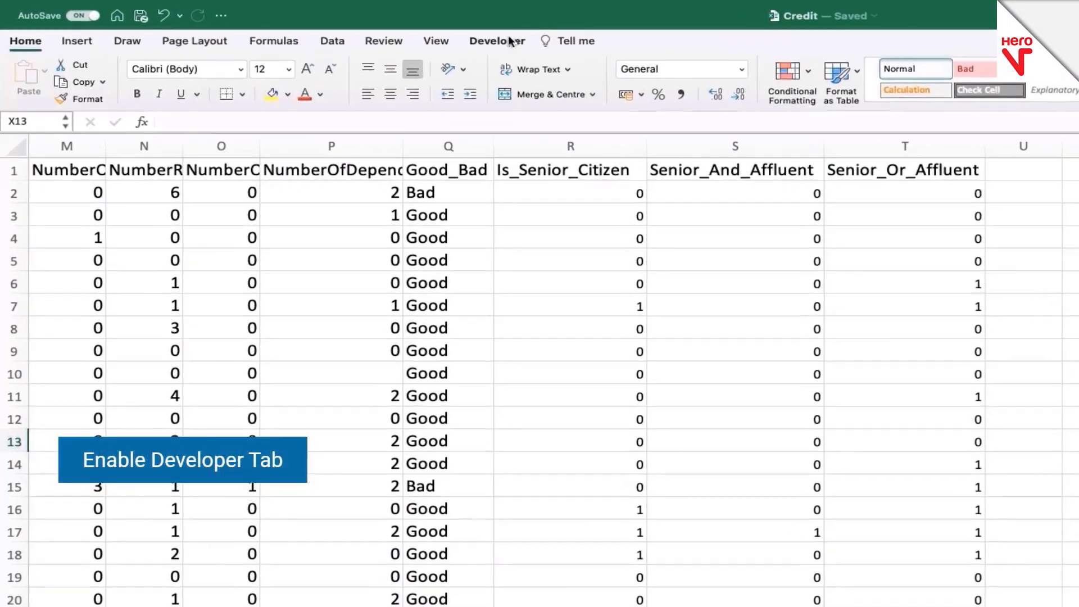
Enable the Developer ribbon tab through Excel Preferences > Ribbon & Toolbar.
left_click(510, 40)
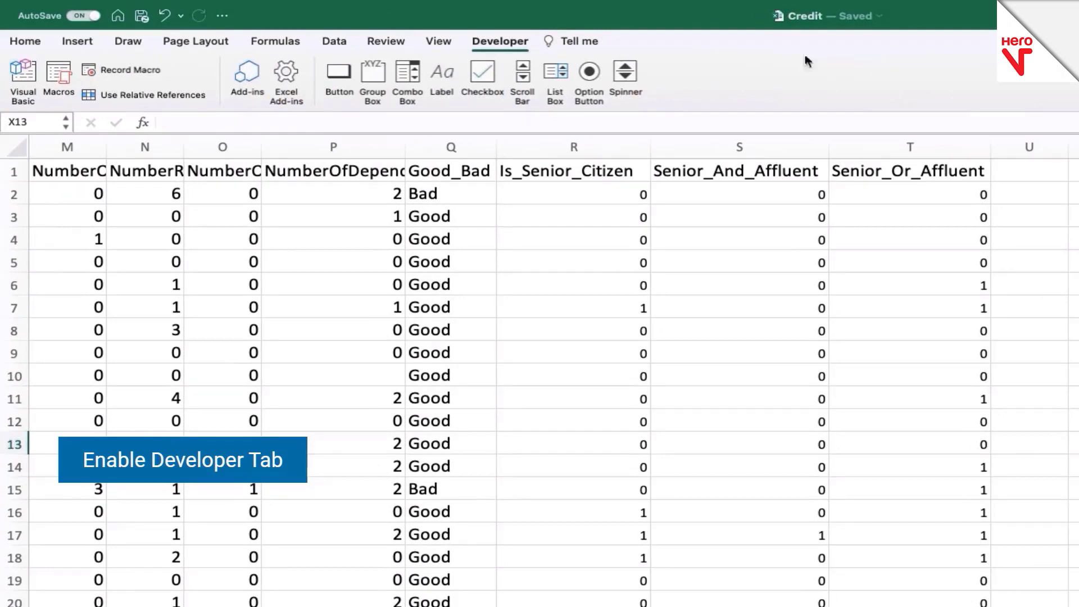
mouse_move(742, 3)
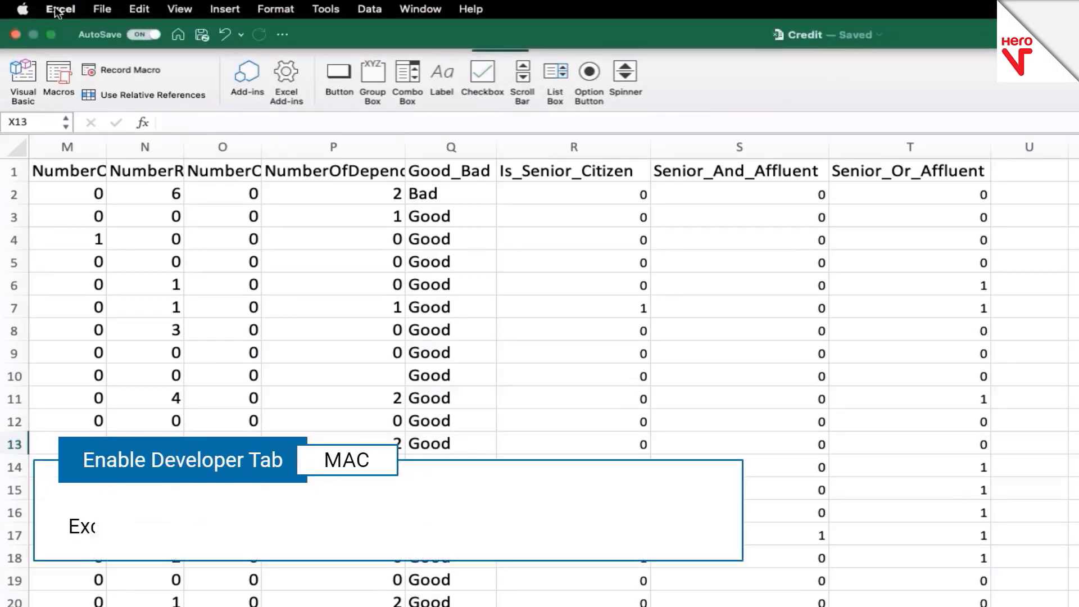
left_click(56, 11)
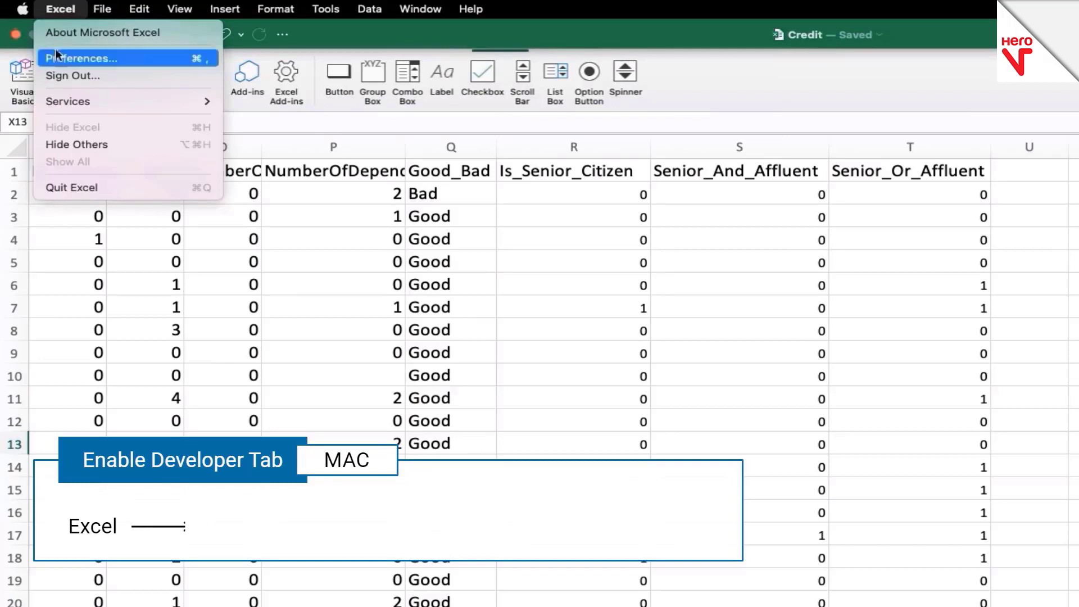
left_click(58, 63)
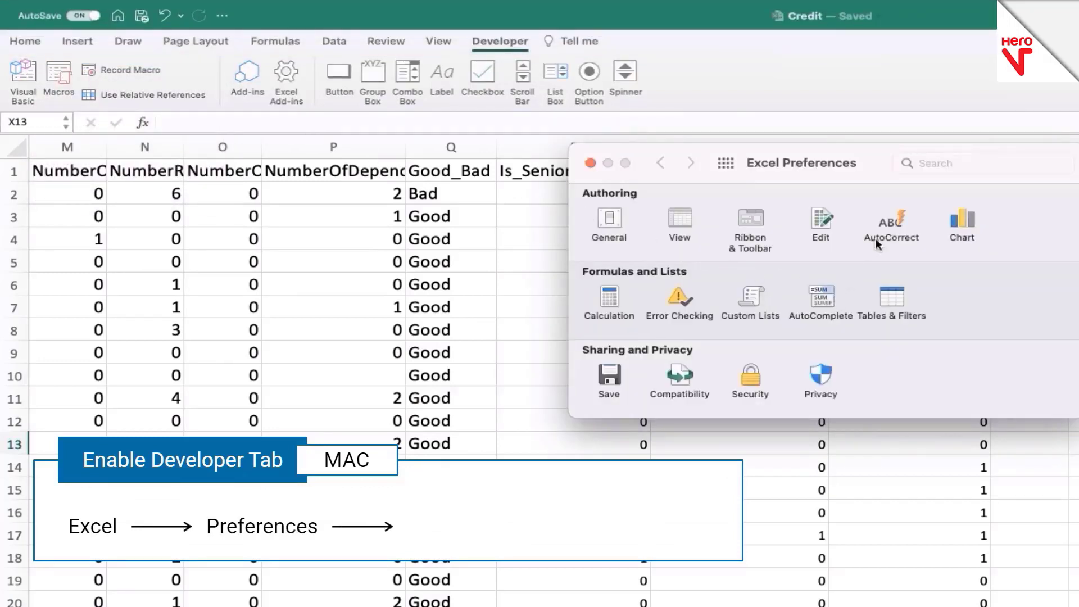
left_click(743, 216)
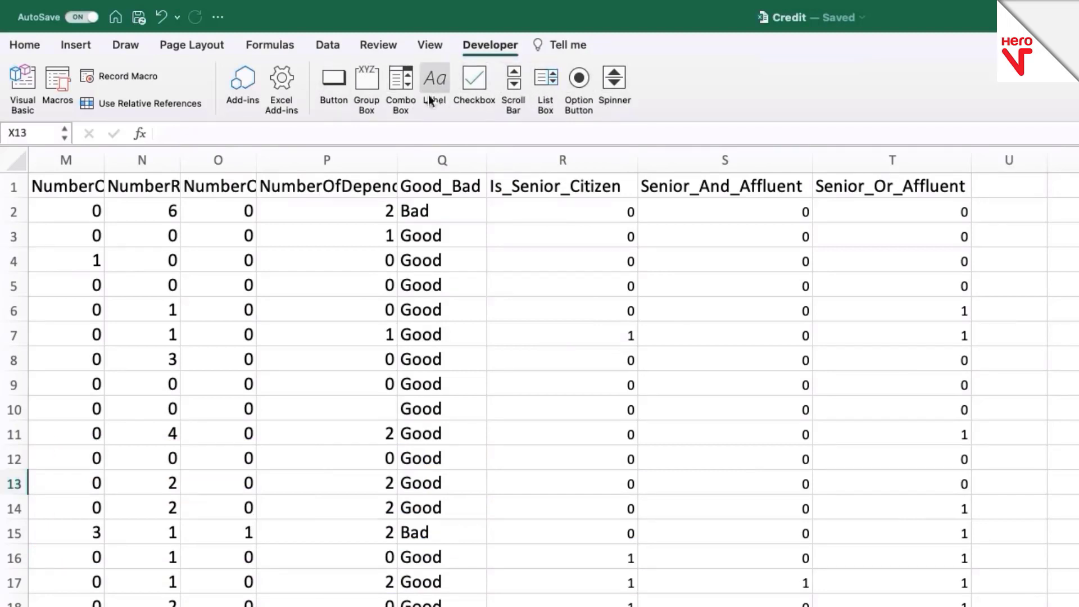
Draw a horizontal scroll bar over columns W–Y at rows 6–7 and test its arrow.
left_click(474, 90)
left_click(518, 96)
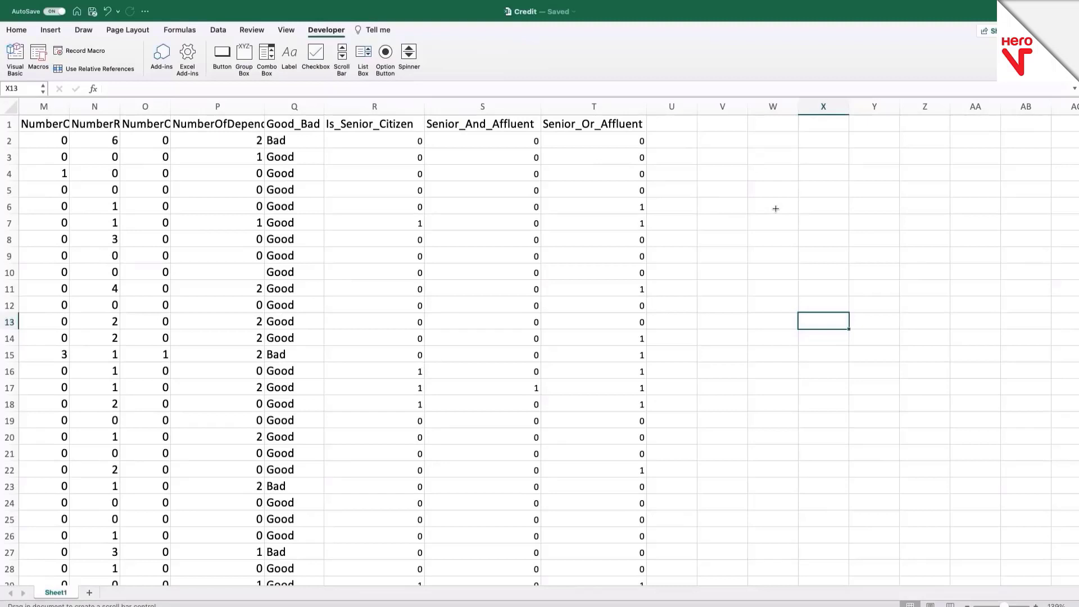
left_click_drag(776, 208, 932, 232)
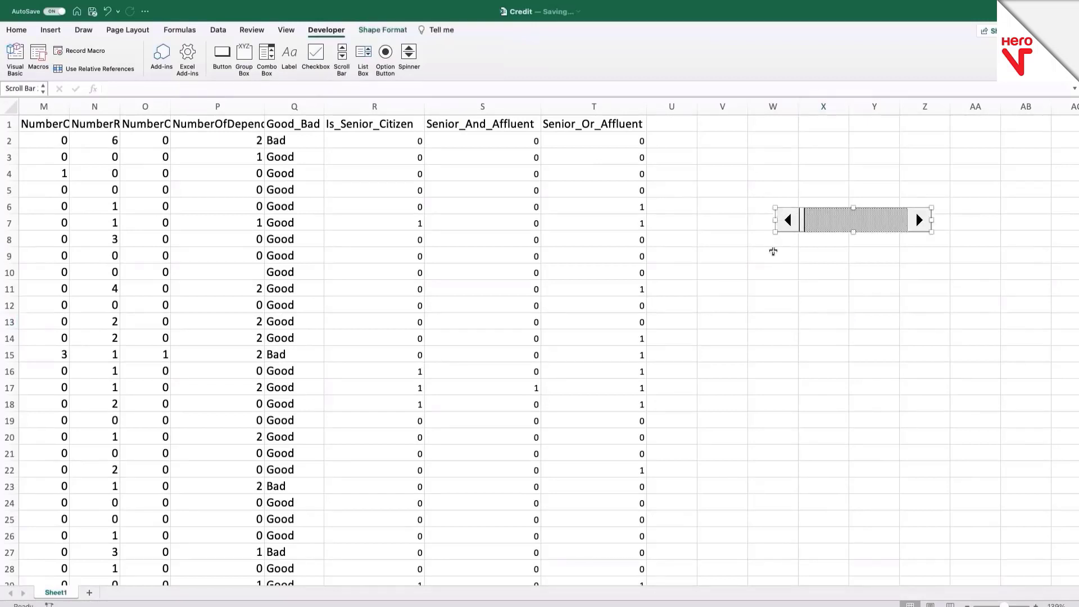
left_click(817, 285)
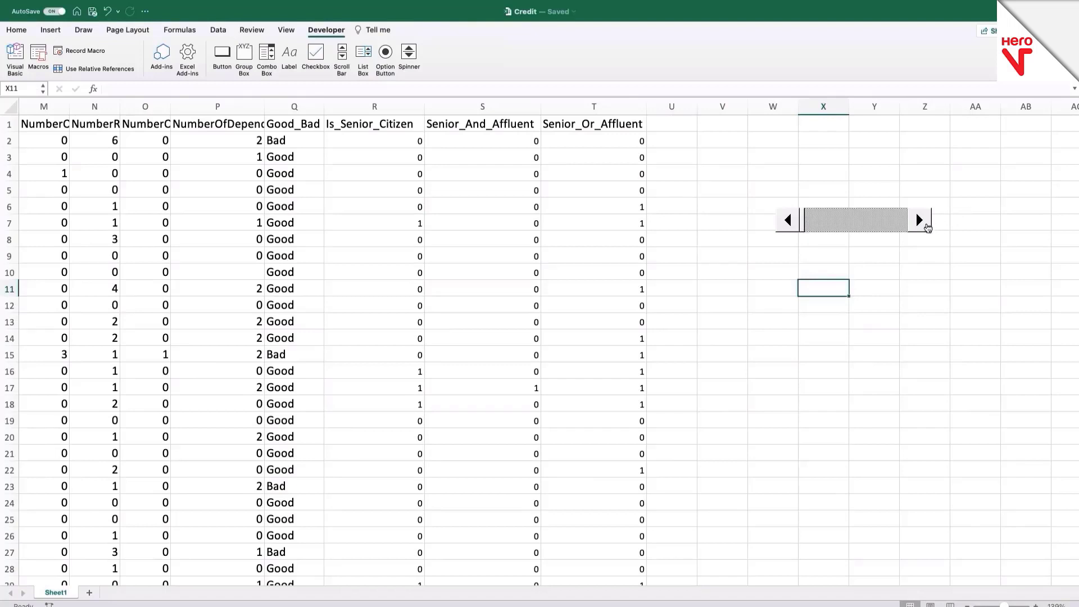
left_click_drag(926, 226, 926, 226)
Format the scroll bar with range 0–100 and cell link $W$3, showing 25.
right_click(842, 225)
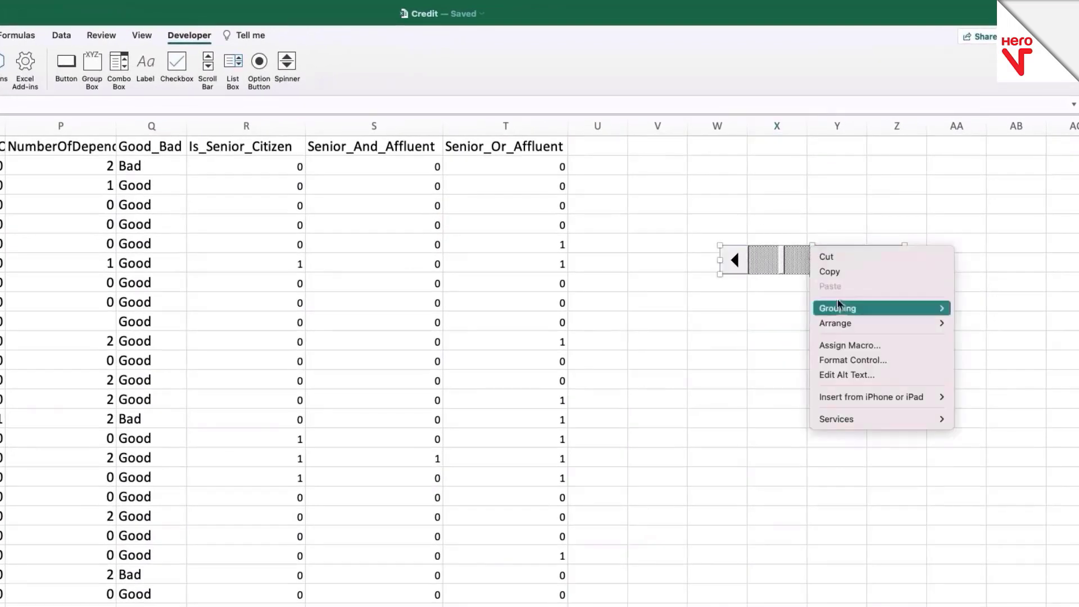
left_click(852, 359)
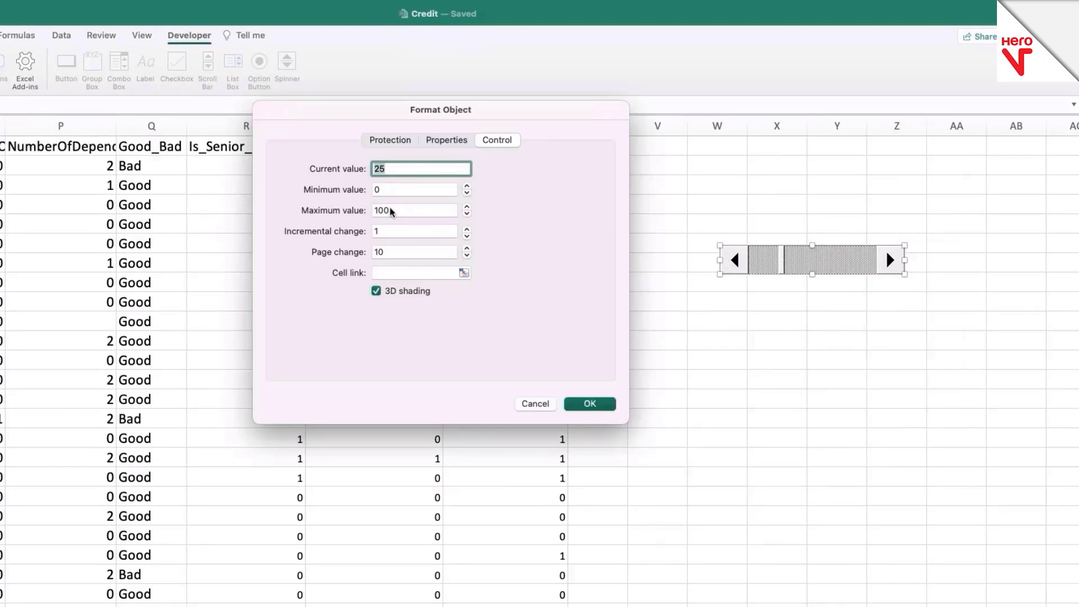
left_click(389, 189)
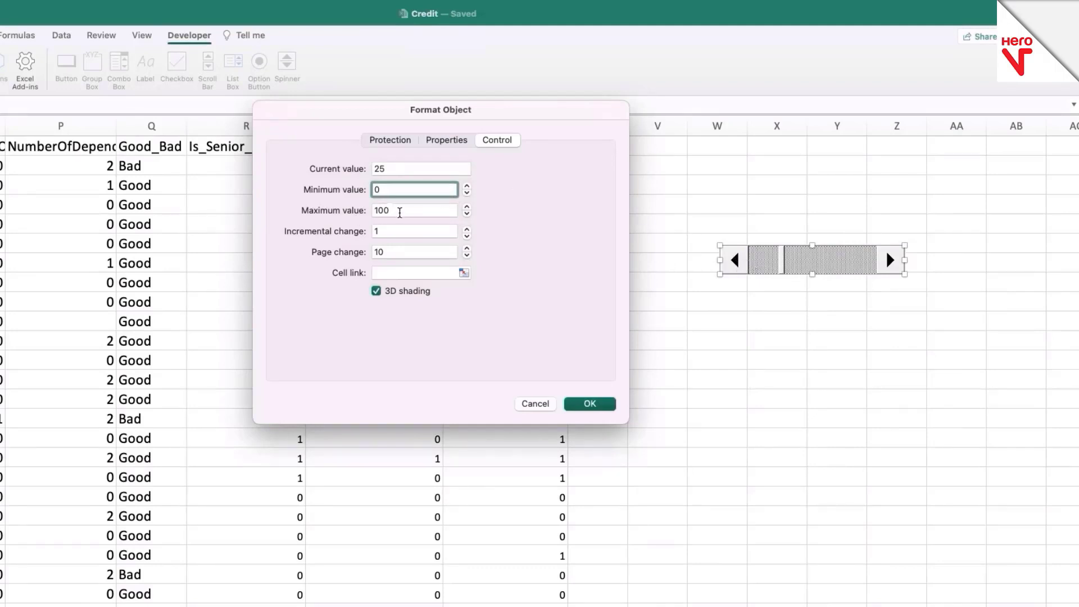
left_click(400, 212)
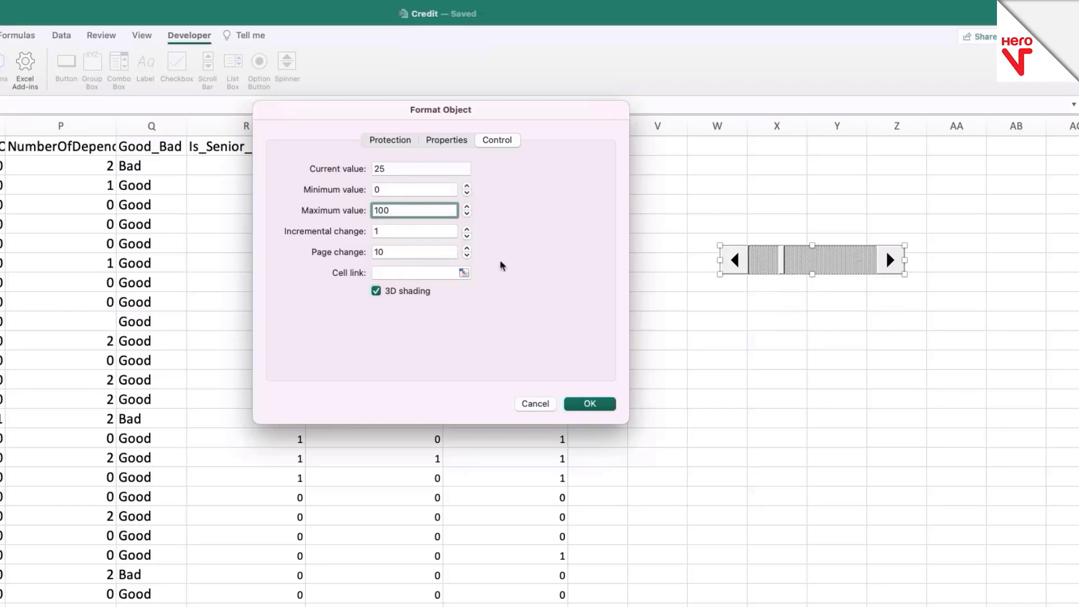
left_click(418, 273)
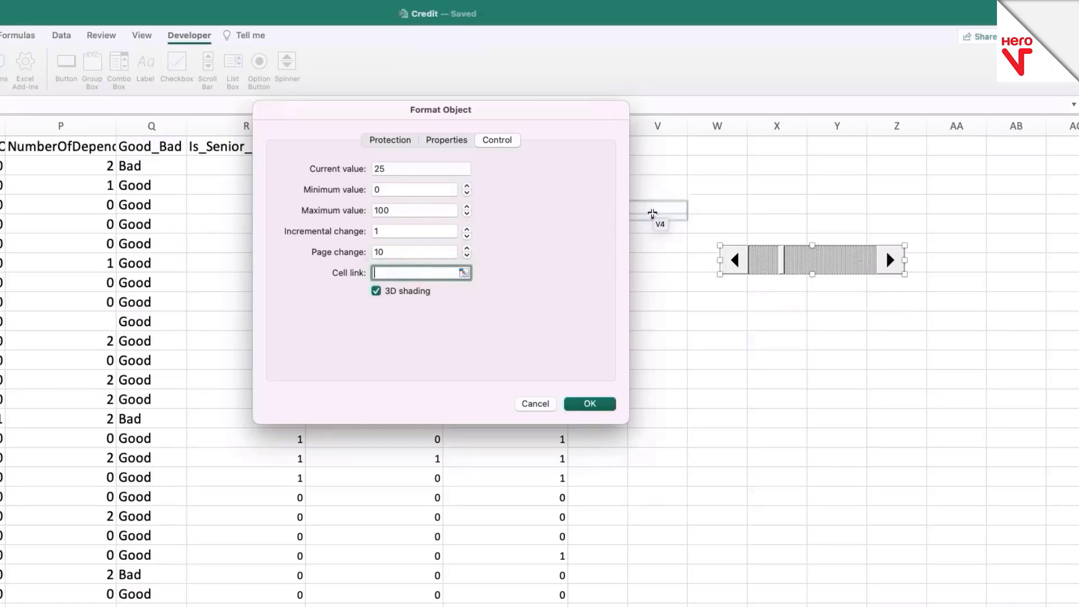
left_click(711, 181)
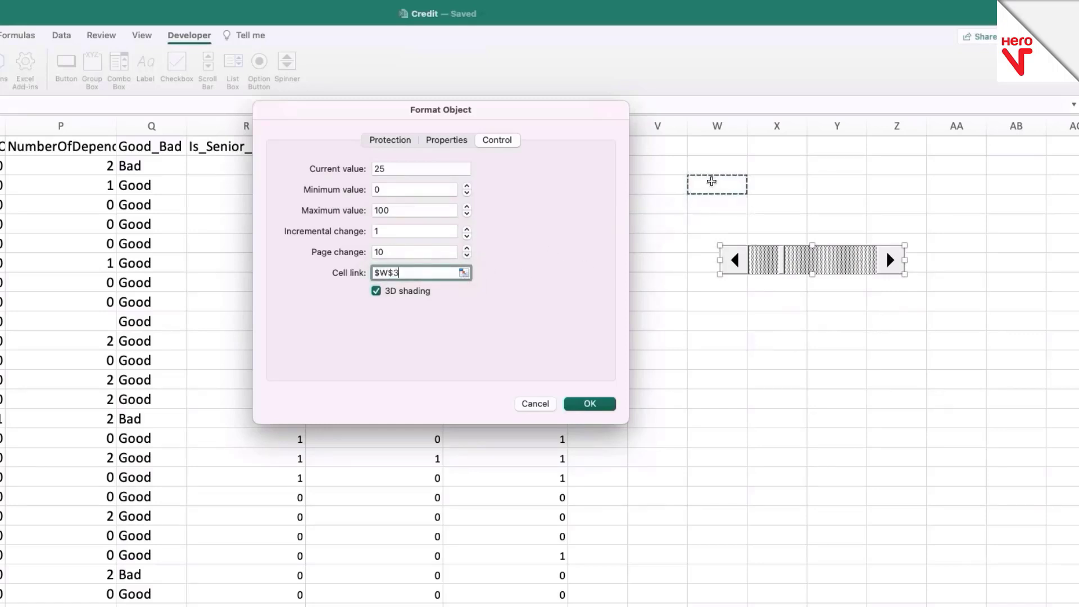
left_click(586, 397)
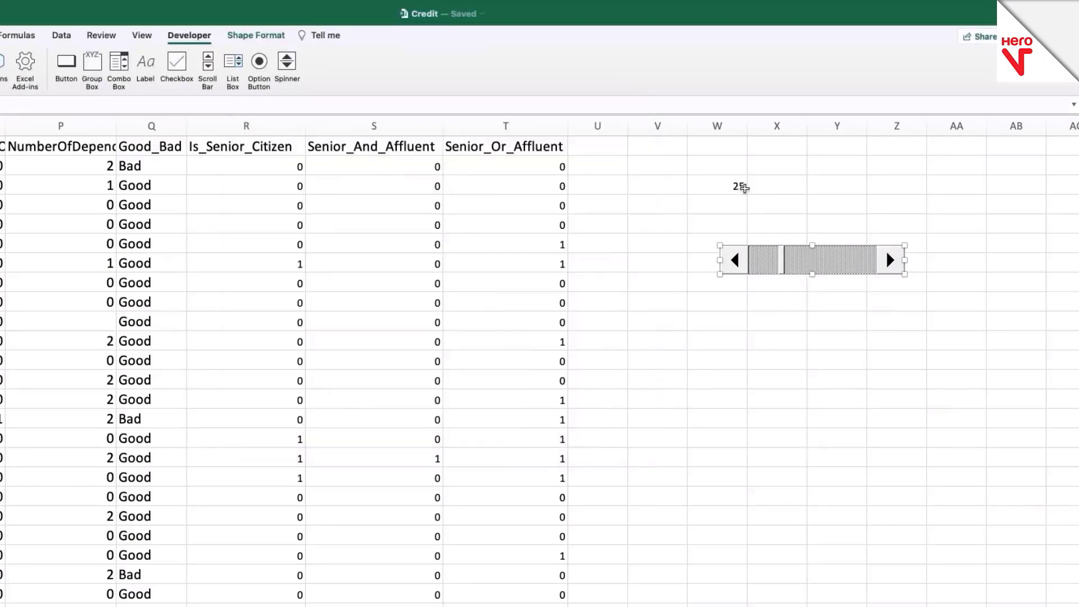
Drag the scroll bar thumb right until Cutoff Senior Age reads 60.
left_click(781, 363)
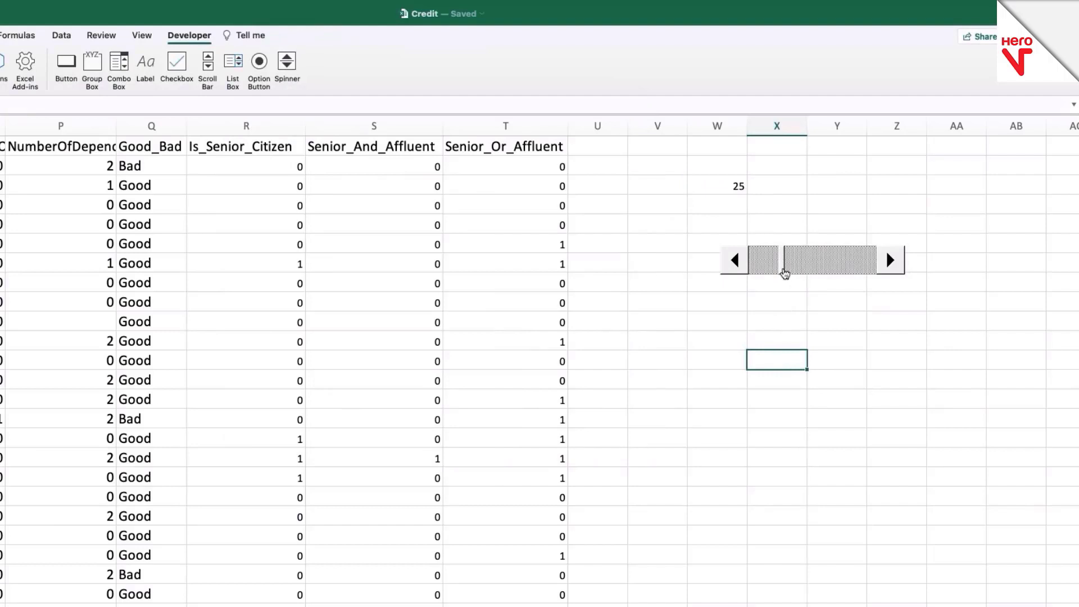
left_click_drag(785, 273, 852, 270)
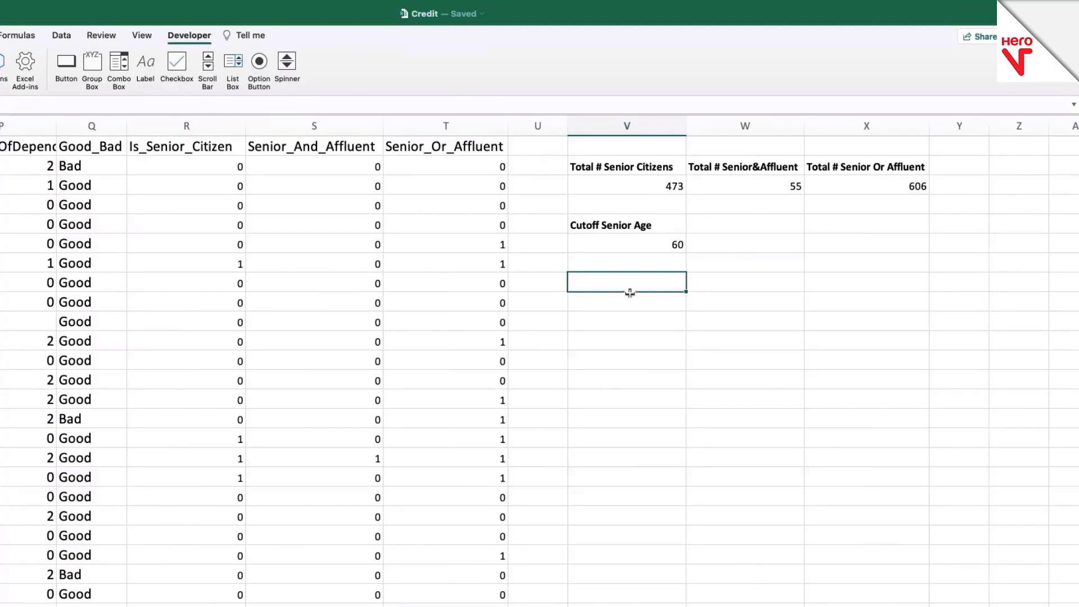
Review the Is_Senior_Citizen flags and the three senior totals at cutoff age 60.
left_click(659, 247)
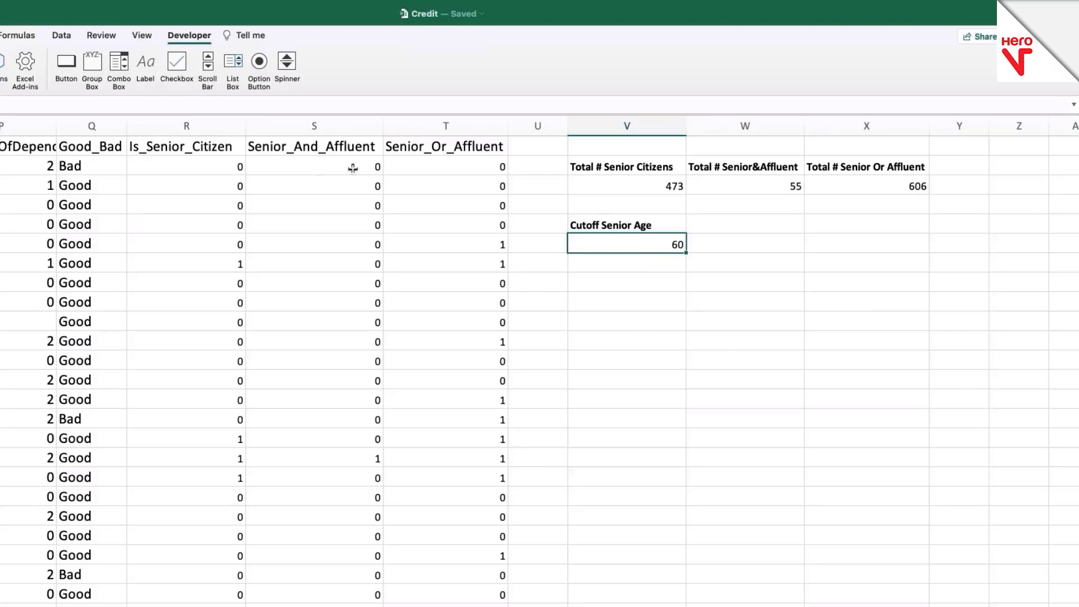
left_click(206, 169)
left_click(325, 171)
left_click(183, 168)
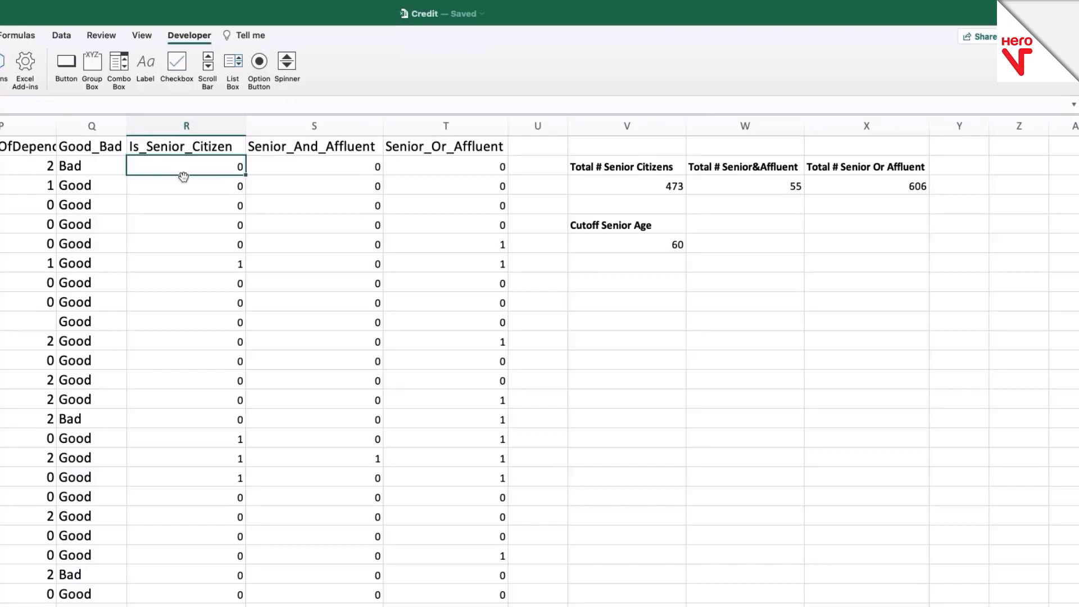
left_click(651, 180)
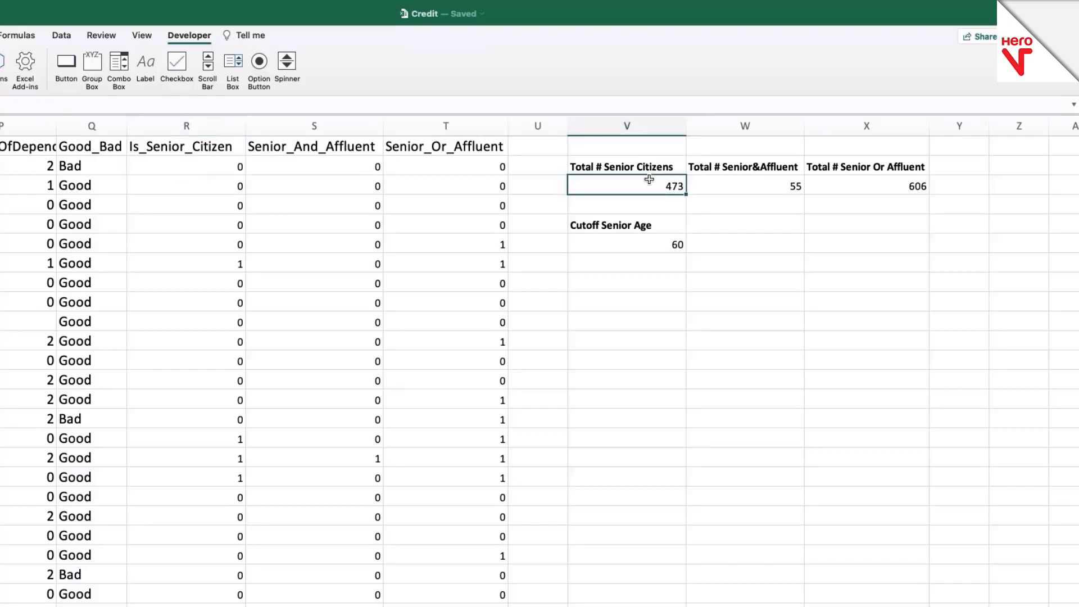
left_click(778, 181)
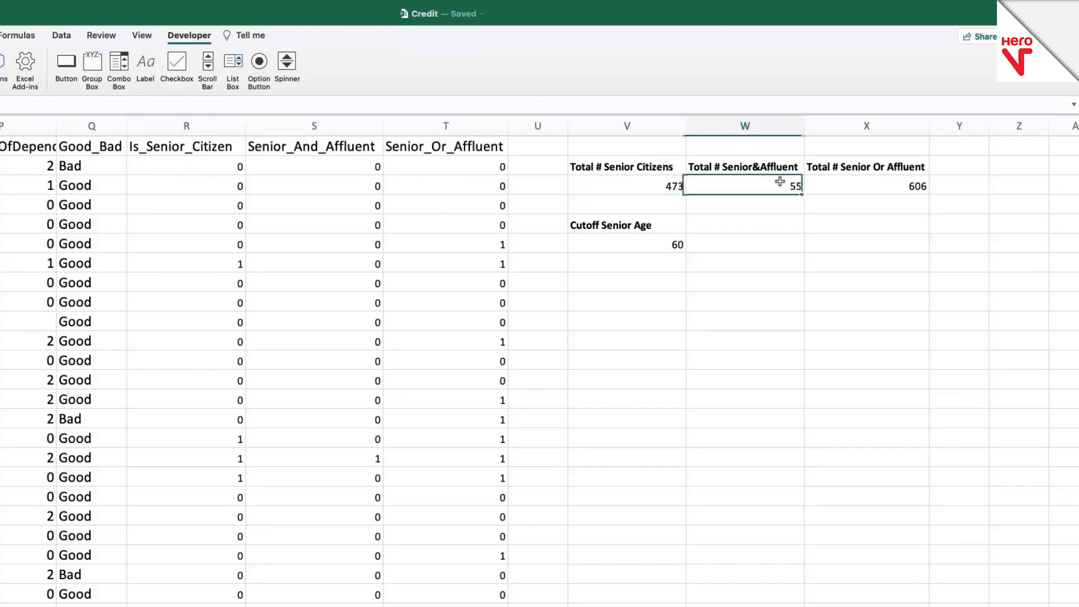
left_click(865, 183)
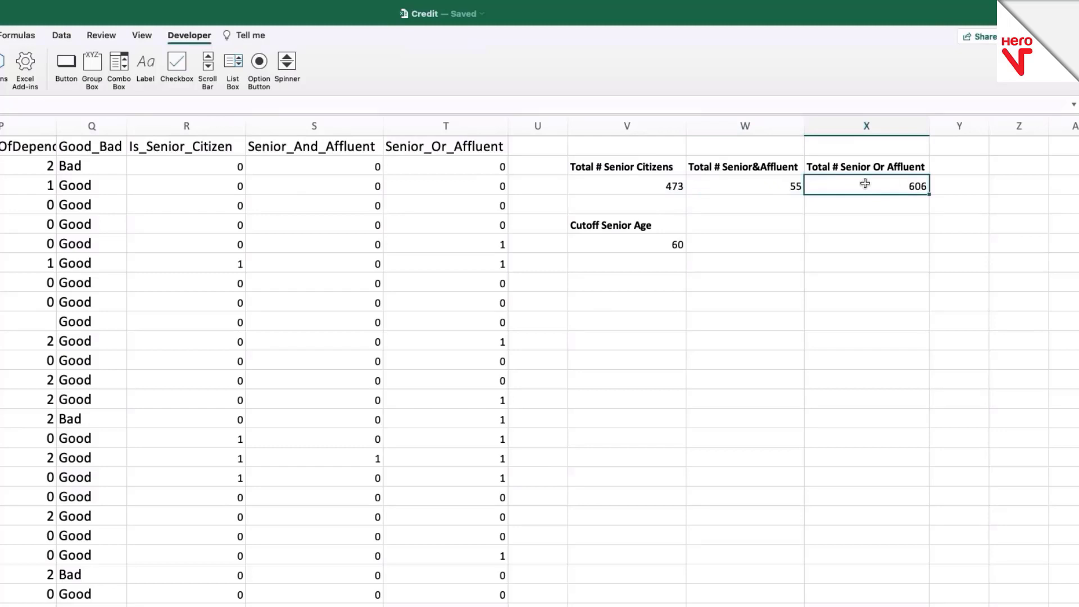
left_click(216, 169)
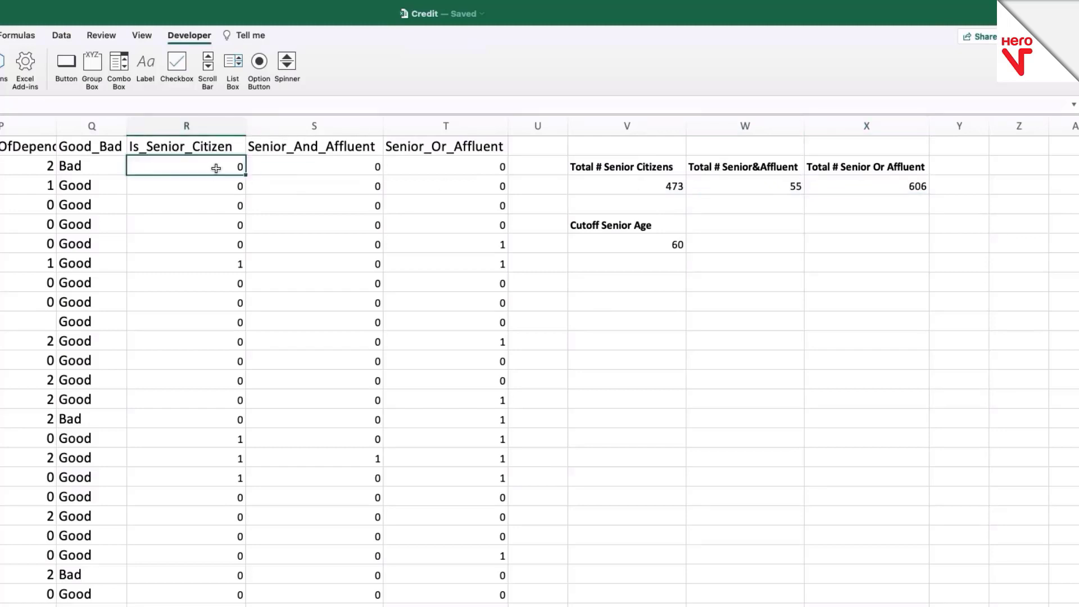
left_click(651, 187)
key("Right")
key("Right")
Set Cutoff Senior Age in V6 to 62 and check the =IF(C2>=$V$6,1,0) formulas.
left_click(664, 246)
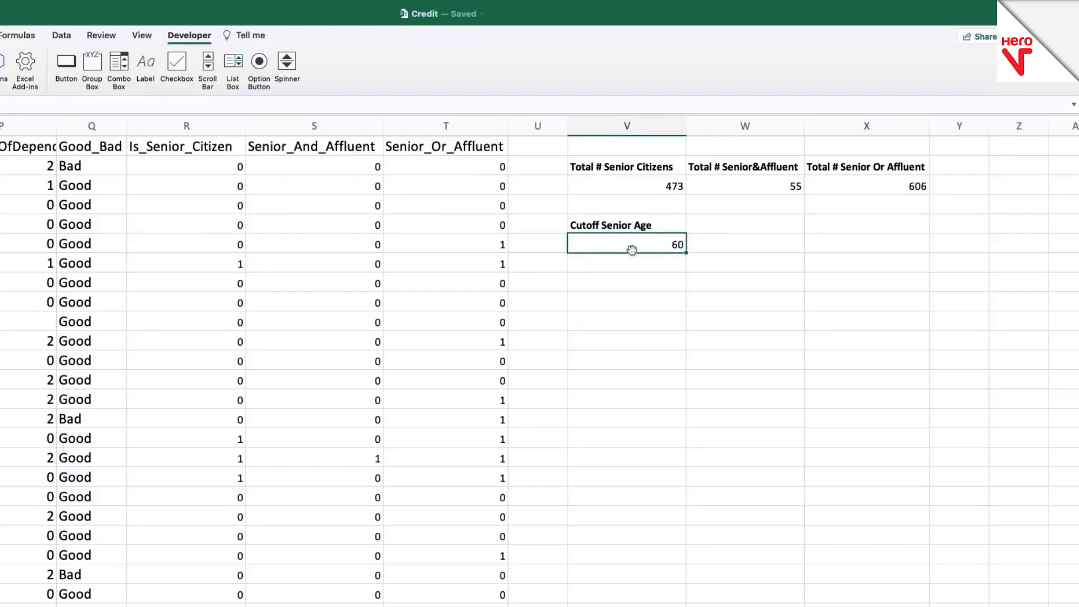
type("62")
key("Return")
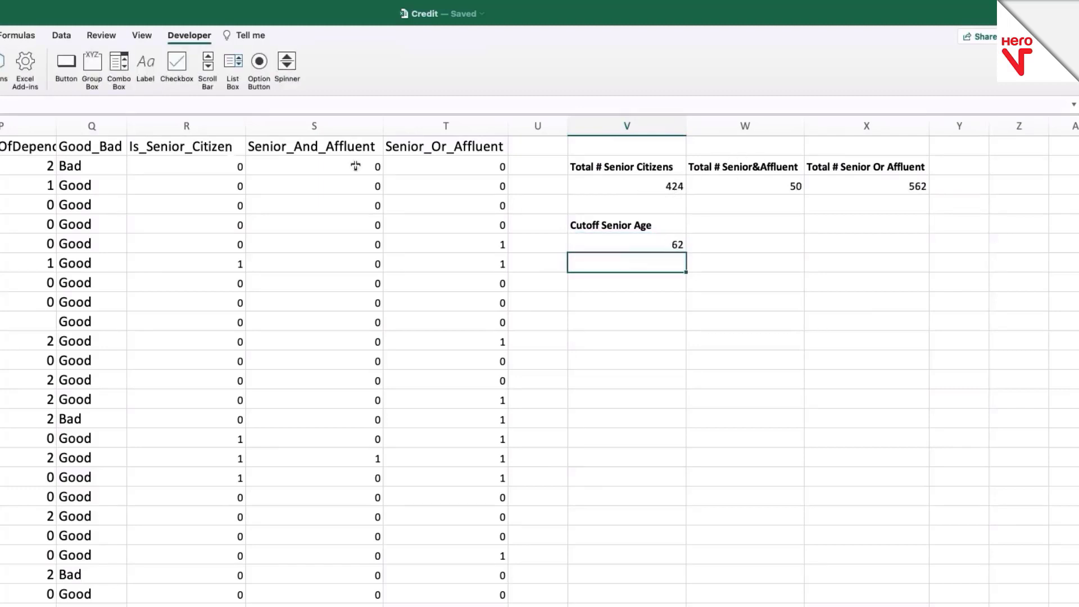
left_click(230, 167)
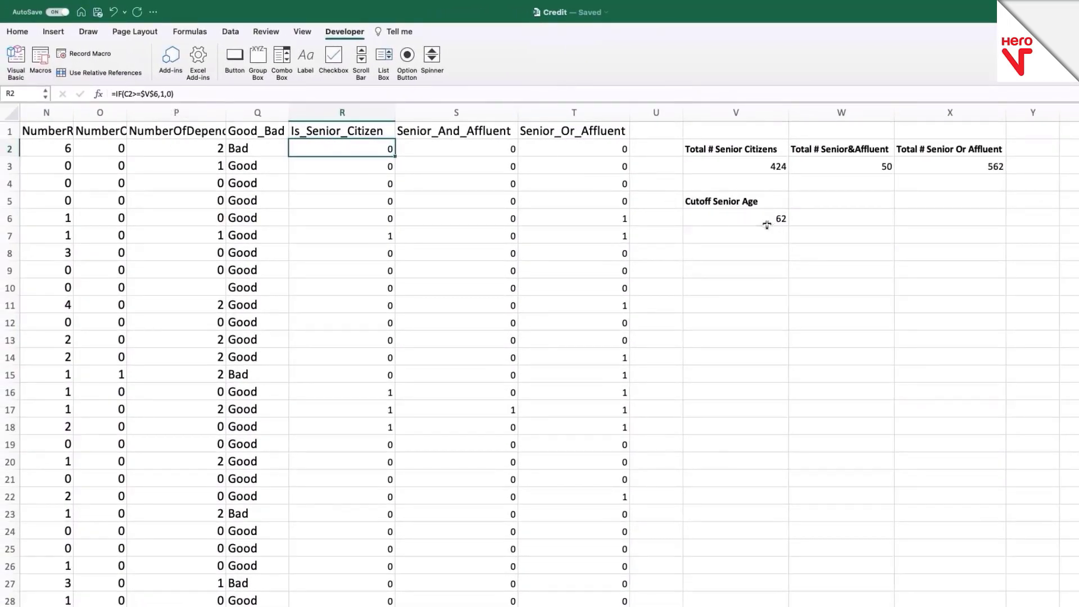
key("Down")
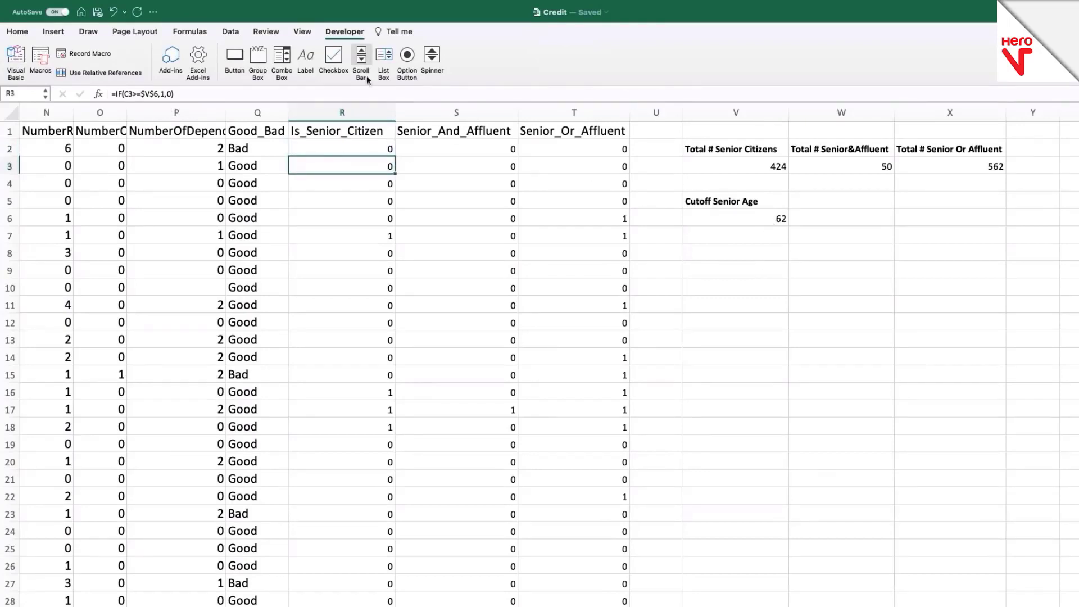
Draw a new scroll bar beside V6, linked to $V$6 with minimum 55 and maximum 65.
left_click(361, 58)
mouse_move(744, 254)
left_mouse_down()
mouse_move(908, 278)
mouse_move(939, 209)
left_mouse_up()
right_click(839, 220)
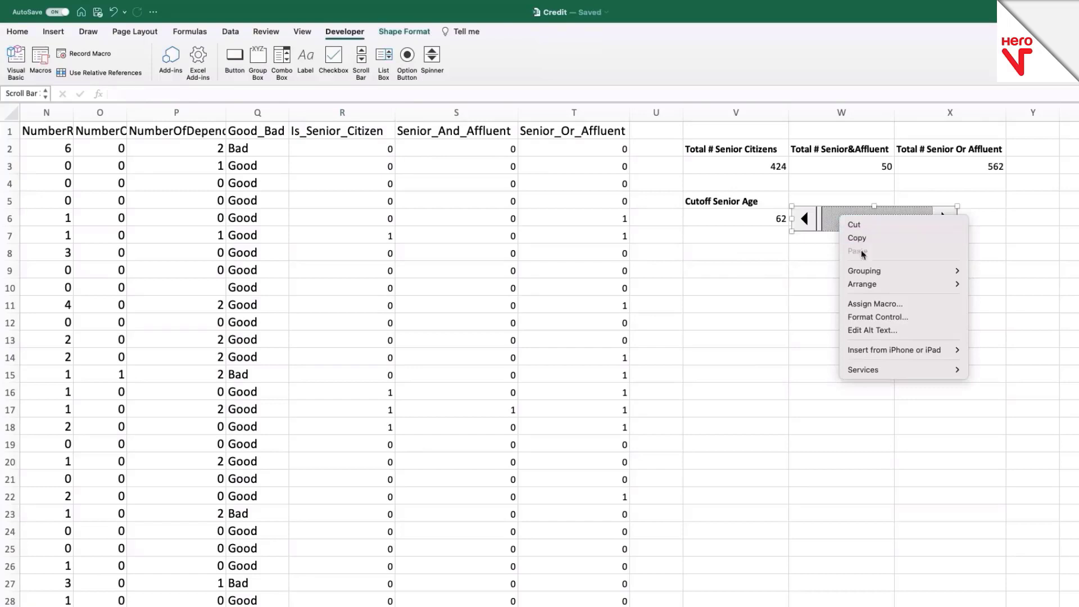
left_click(877, 317)
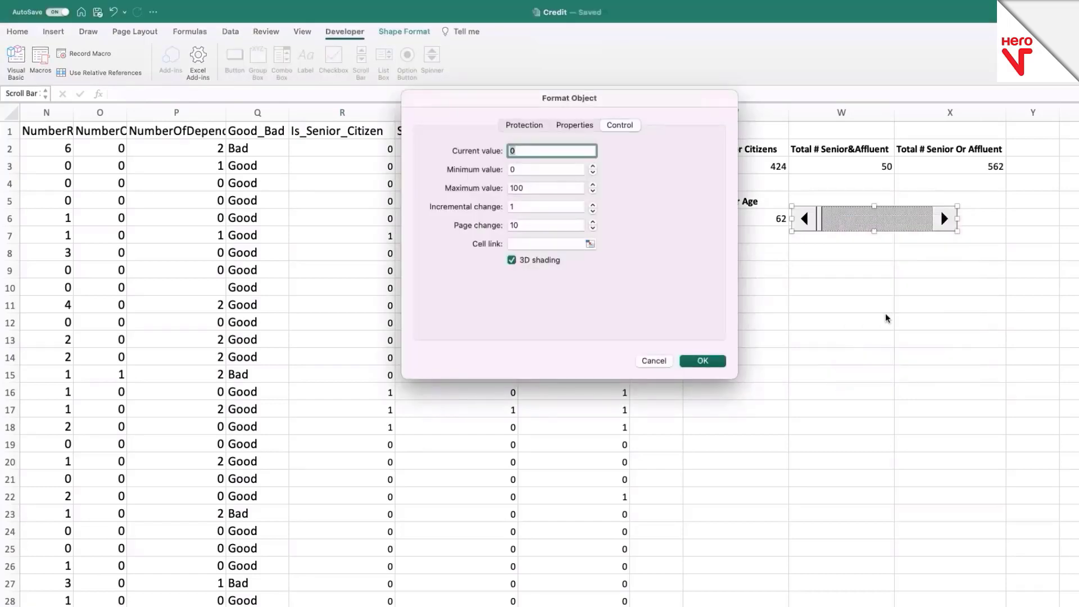
left_click_drag(665, 102, 575, 97)
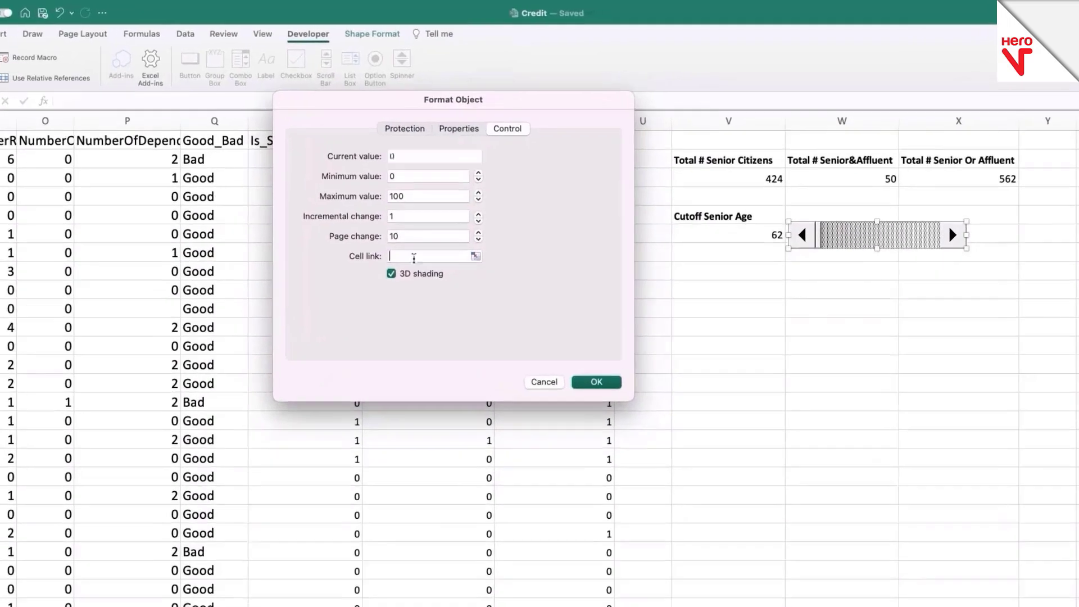
left_click(461, 239)
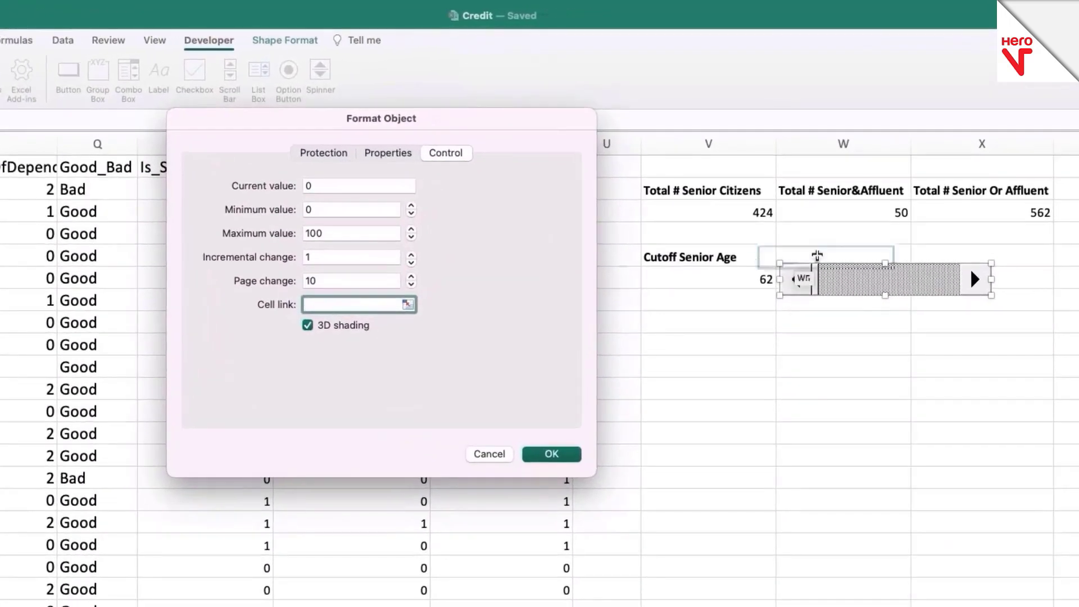
left_click(730, 279)
left_click(336, 208)
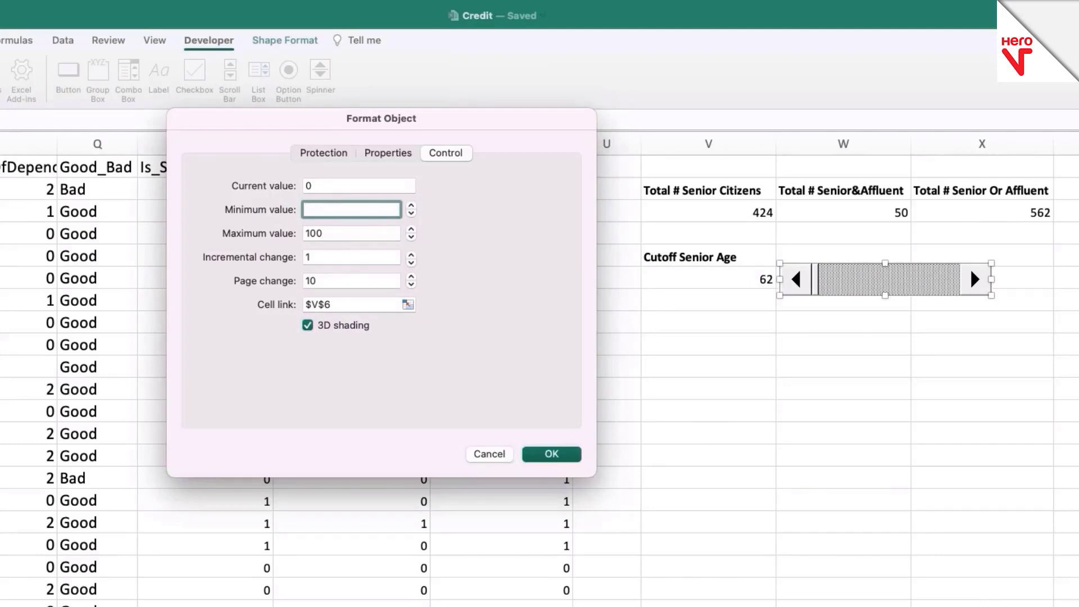
left_click(325, 237)
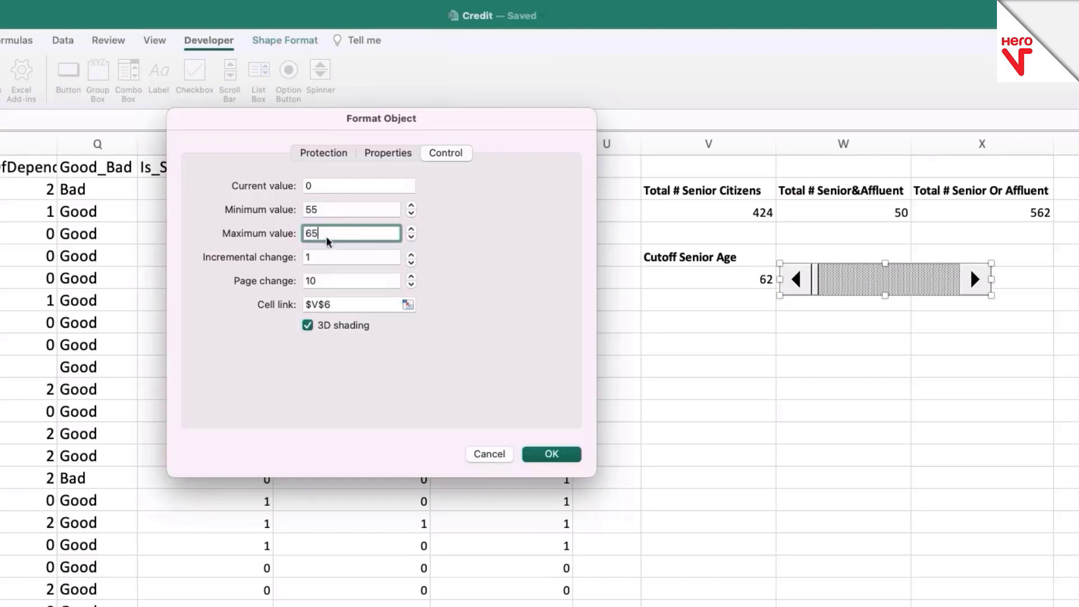
left_click(551, 454)
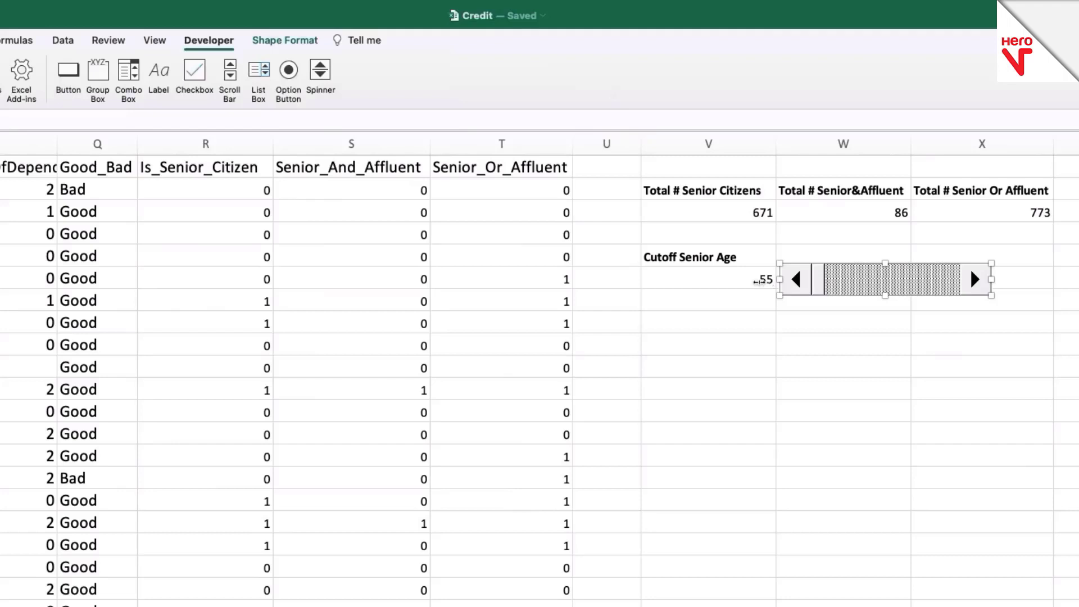
Step the scroll bar up five times, raising Cutoff Senior Age from 55 to 60.
key("Escape")
left_click(974, 281)
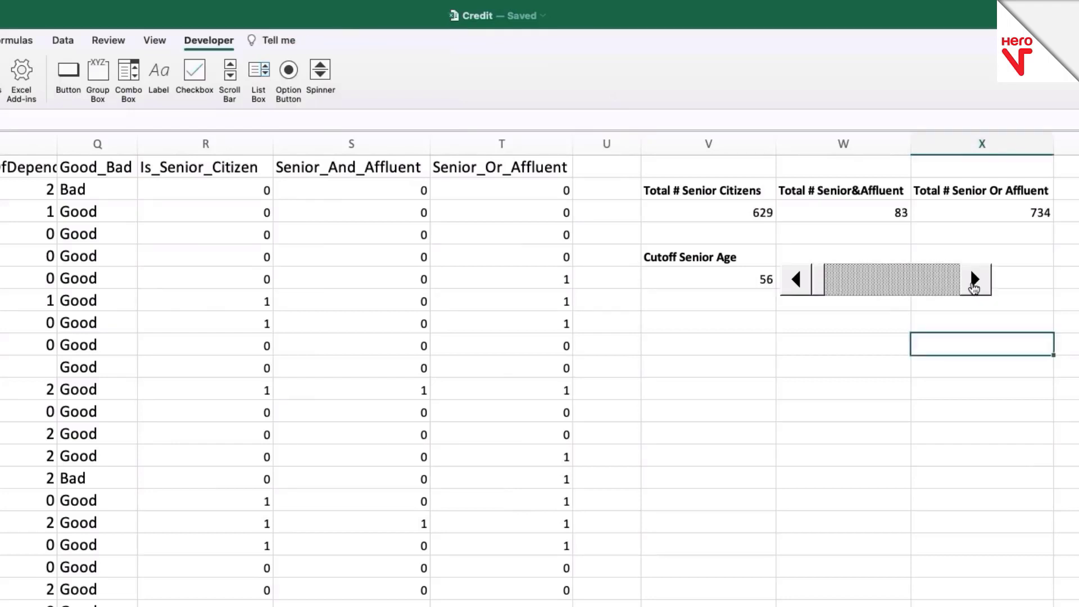
left_click(974, 281)
left_click(974, 281)
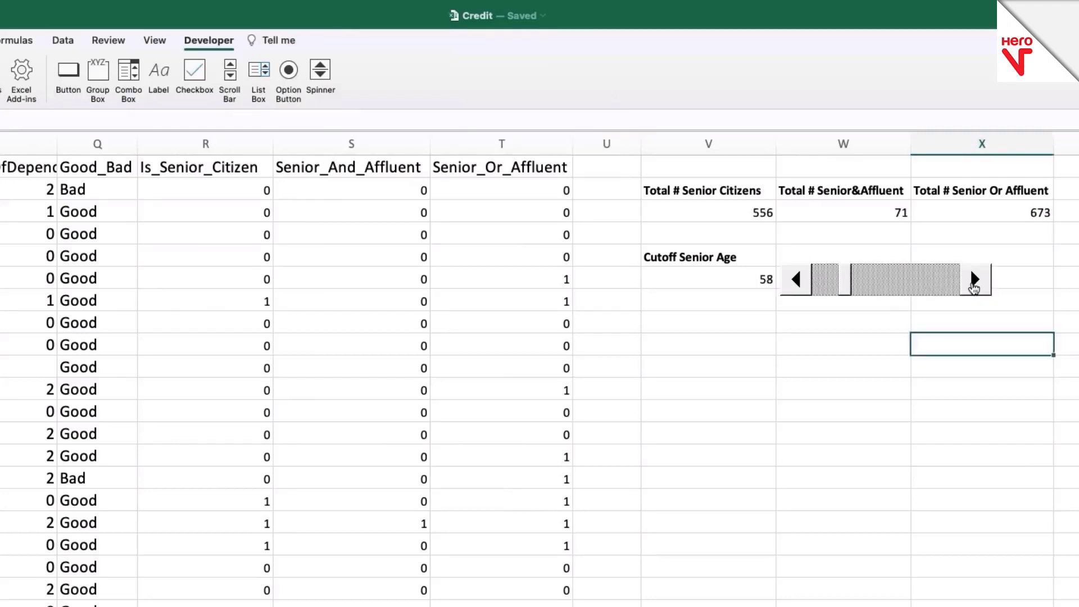
left_click(974, 281)
left_click(974, 281)
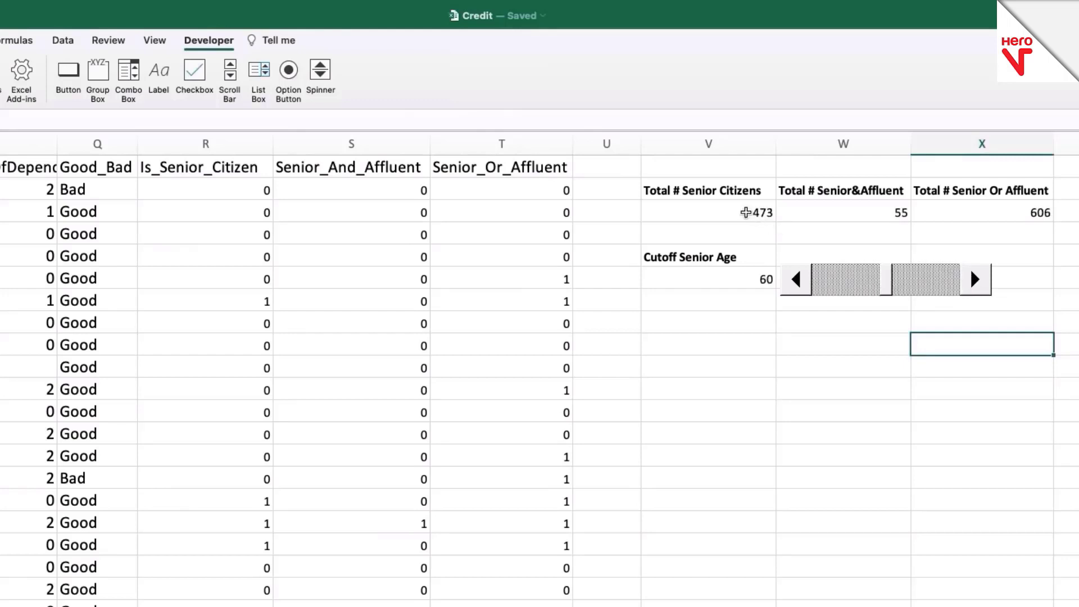